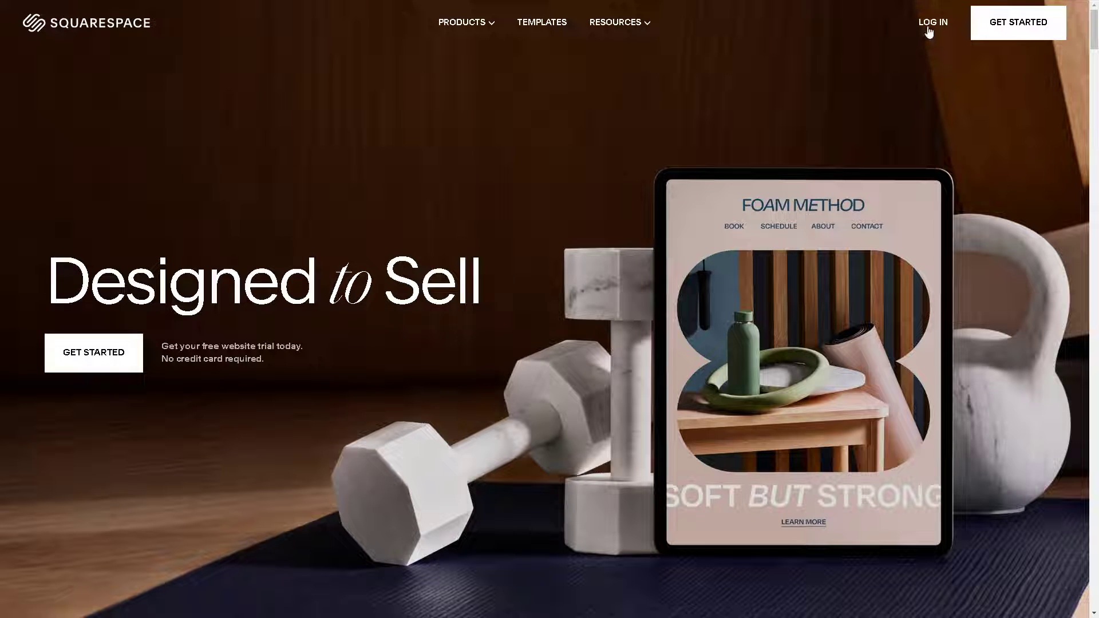
Step: Go to the Squarespace log-in page and choose to create a new account
{"action": "left_click", "coordinate": [931, 23]}
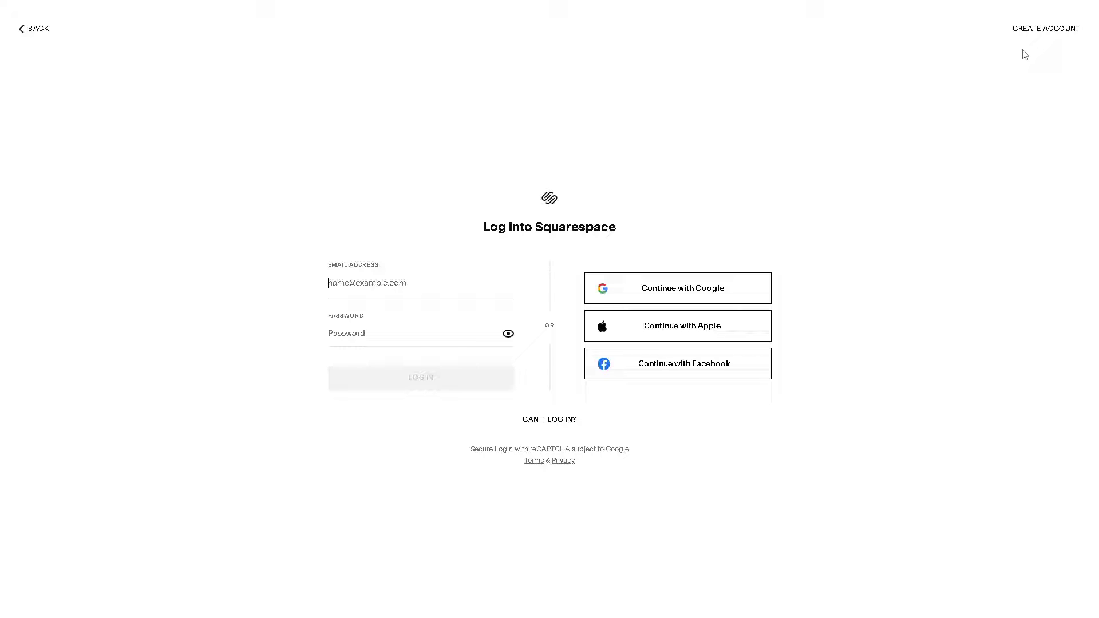
{"action": "left_click", "coordinate": [1037, 33]}
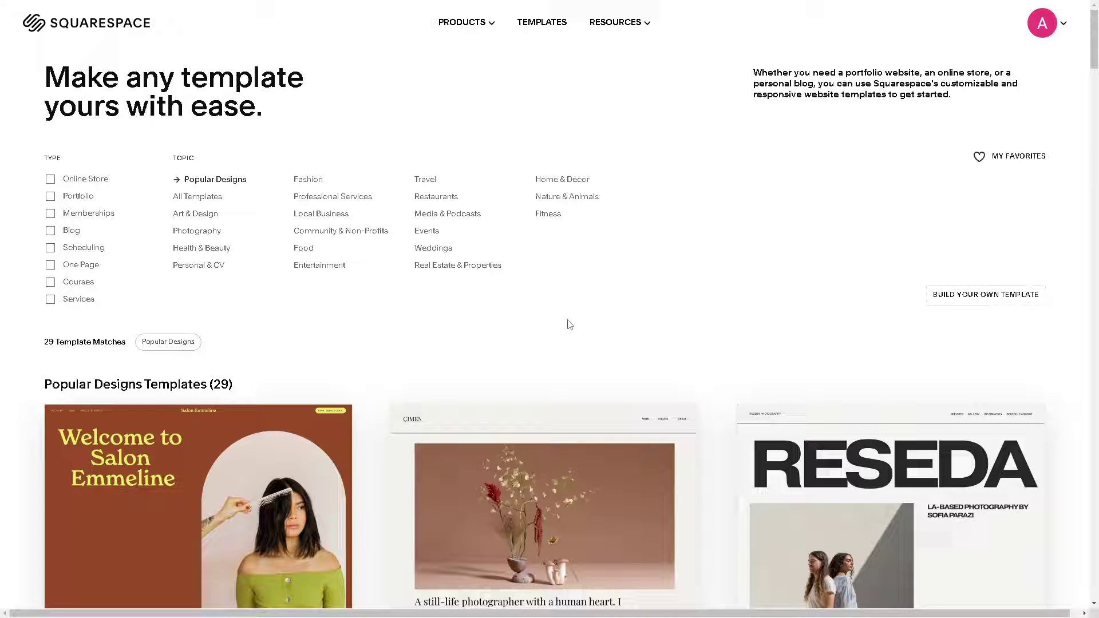
{"action": "scroll", "coordinate": [567, 325], "scroll_direction": "down", "scroll_amount": 2}
{"action": "scroll", "coordinate": [567, 325], "scroll_direction": "down", "scroll_amount": 2}
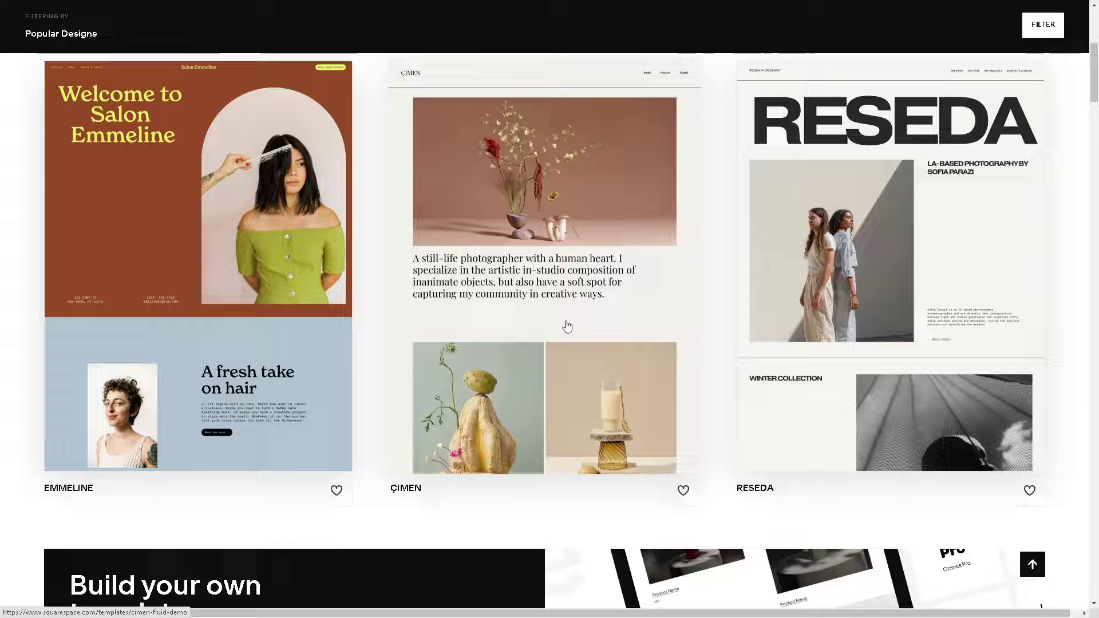
{"action": "scroll", "coordinate": [568, 325], "scroll_direction": "down", "scroll_amount": 2}
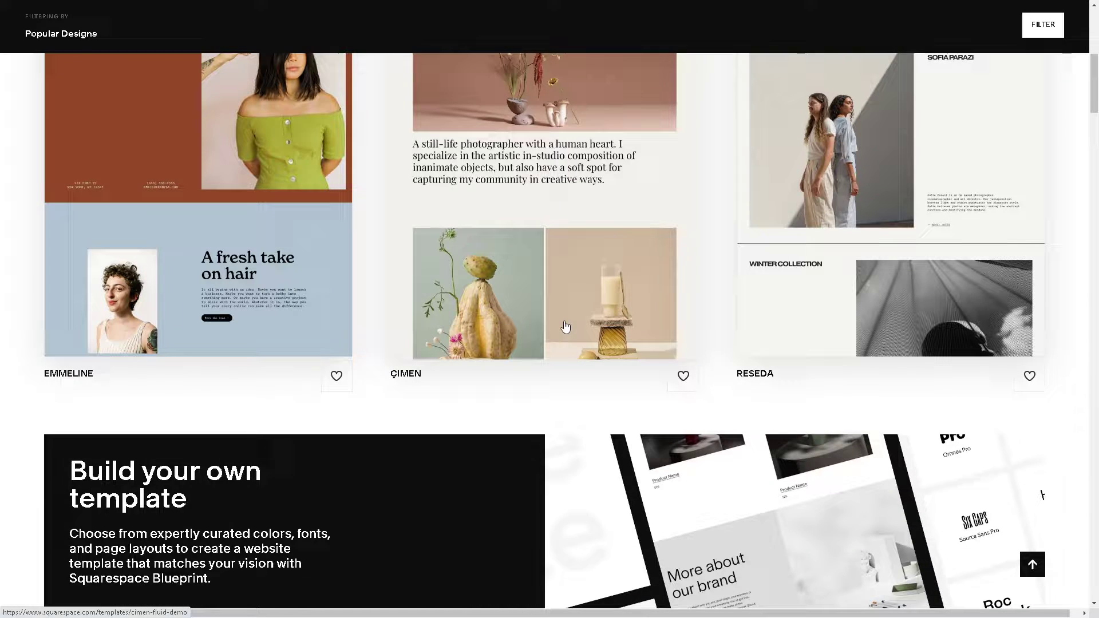
{"action": "scroll", "coordinate": [430, 310], "scroll_direction": "down", "scroll_amount": 2}
{"action": "scroll", "coordinate": [413, 310], "scroll_direction": "down", "scroll_amount": 1}
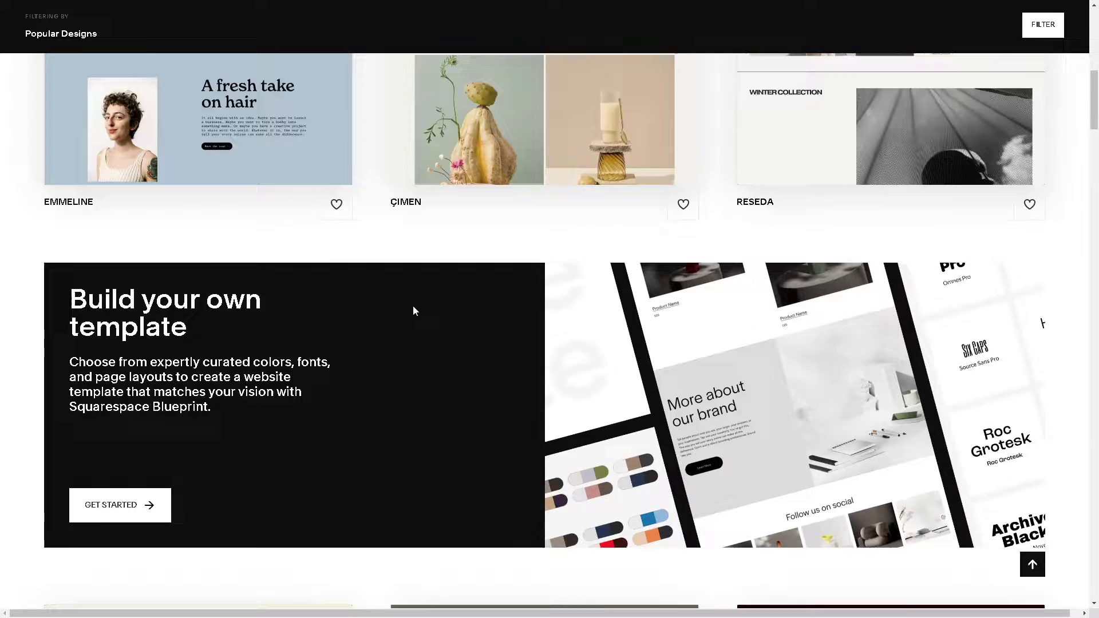
{"action": "scroll", "coordinate": [413, 307], "scroll_direction": "down", "scroll_amount": 3}
{"action": "scroll", "coordinate": [414, 305], "scroll_direction": "down", "scroll_amount": 3}
{"action": "scroll", "coordinate": [413, 306], "scroll_direction": "down", "scroll_amount": 3}
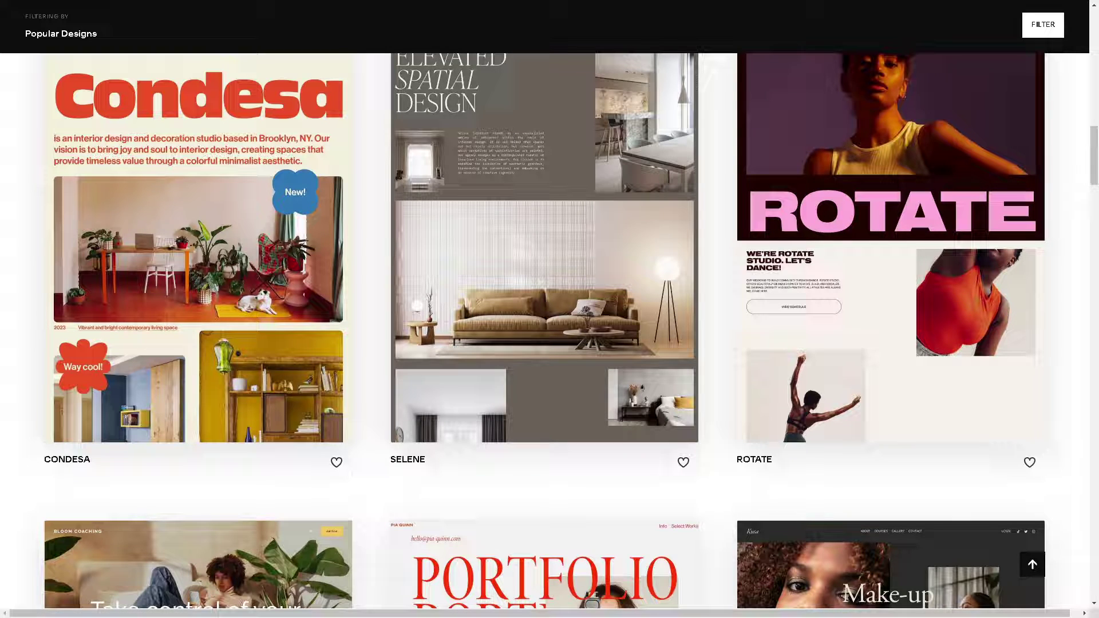
{"action": "scroll", "coordinate": [734, 192], "scroll_direction": "up", "scroll_amount": 5}
{"action": "scroll", "coordinate": [735, 191], "scroll_direction": "up", "scroll_amount": 5}
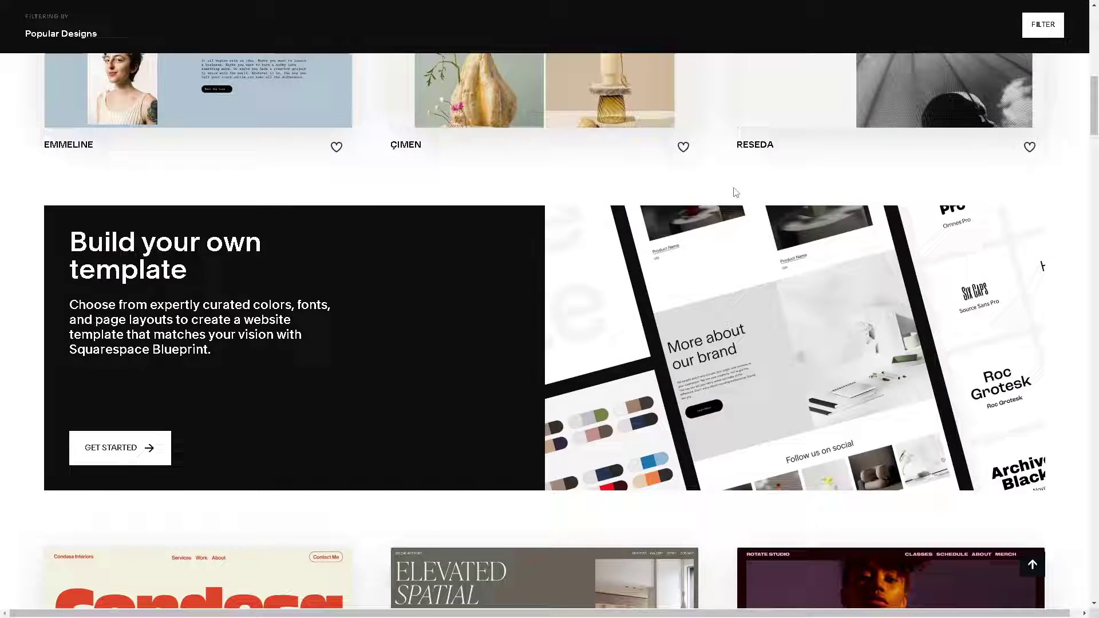
{"action": "scroll", "coordinate": [735, 192], "scroll_direction": "up", "scroll_amount": 5}
{"action": "scroll", "coordinate": [734, 192], "scroll_direction": "up", "scroll_amount": 5}
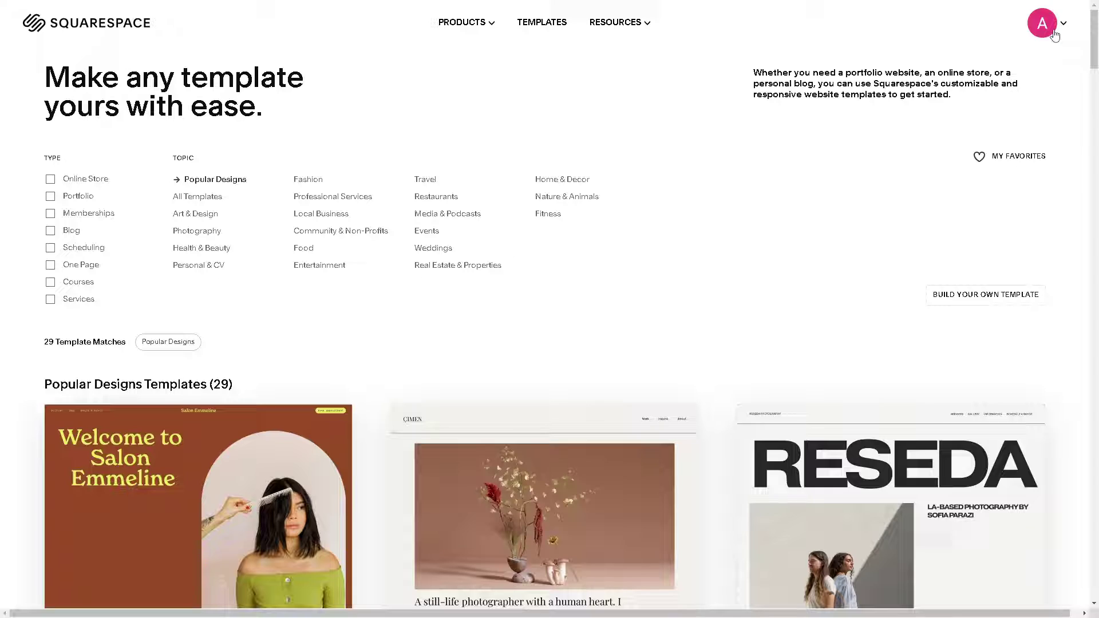
Step: From the account avatar menu, go to the account's domains entry to reach the site editor
{"action": "left_click", "coordinate": [1054, 34]}
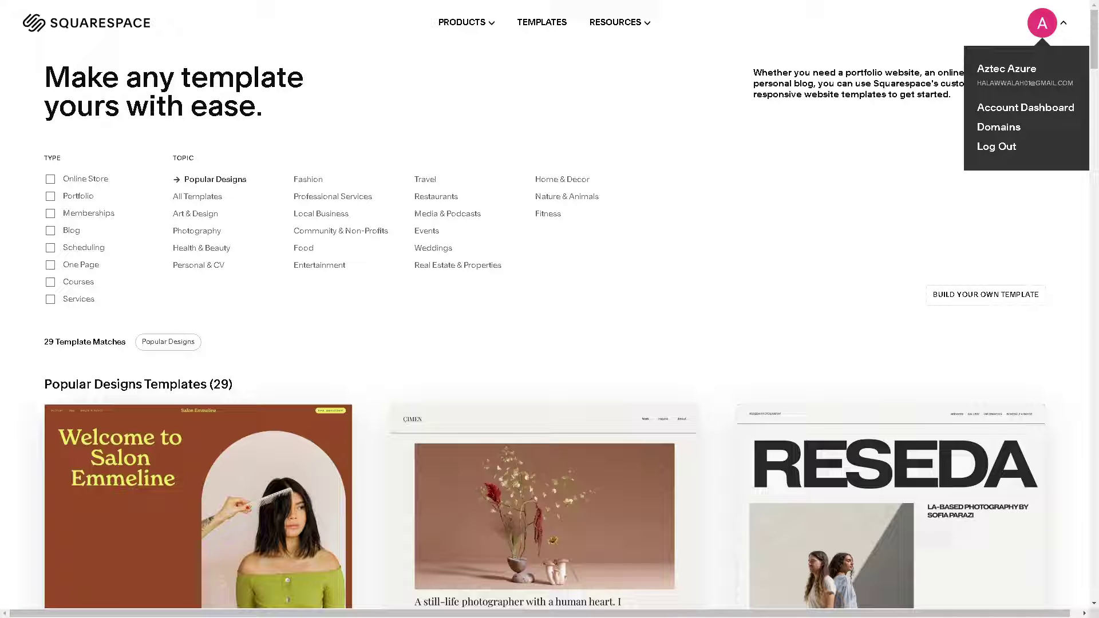
{"action": "left_click", "coordinate": [998, 127]}
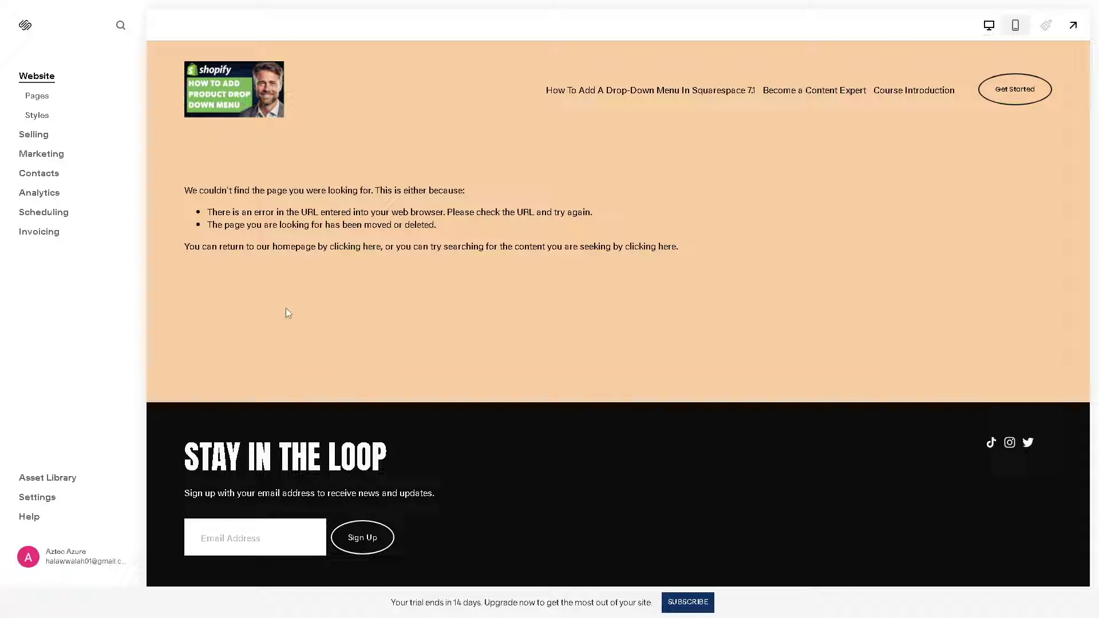
Step: Go to Settings, then Domains & Email, then the Domains card
{"action": "left_click", "coordinate": [37, 497]}
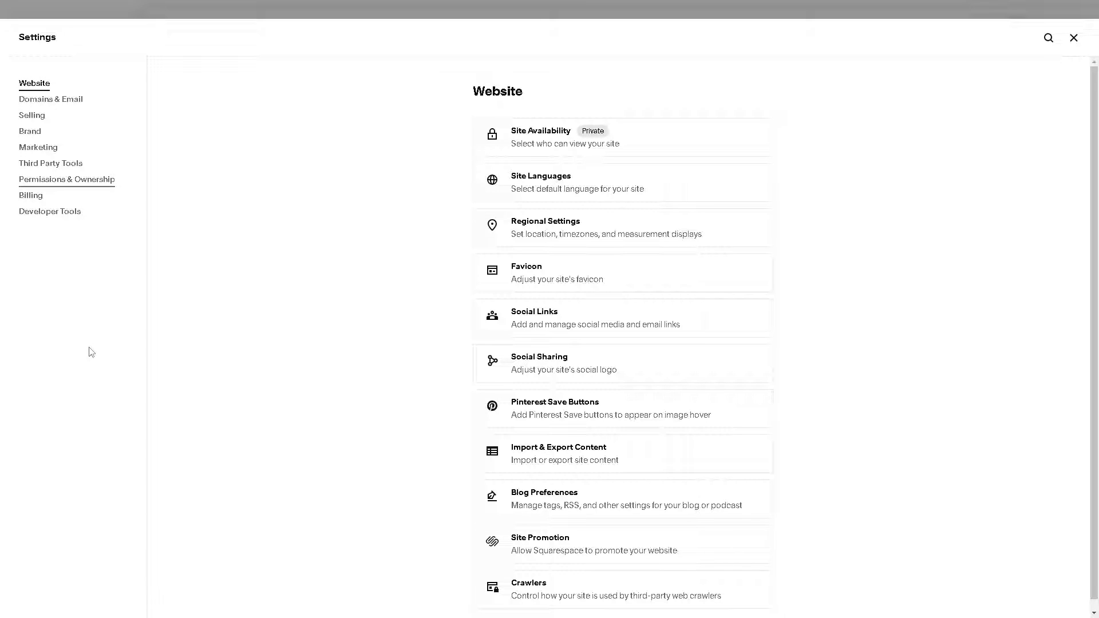
{"action": "left_click", "coordinate": [51, 99]}
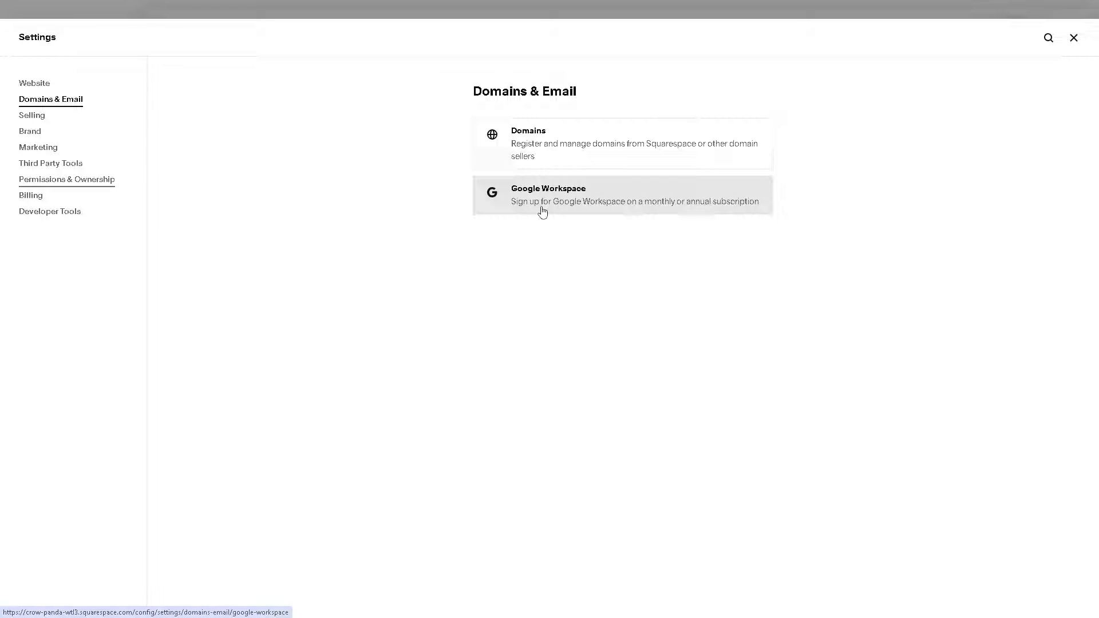
{"action": "left_click", "coordinate": [532, 146]}
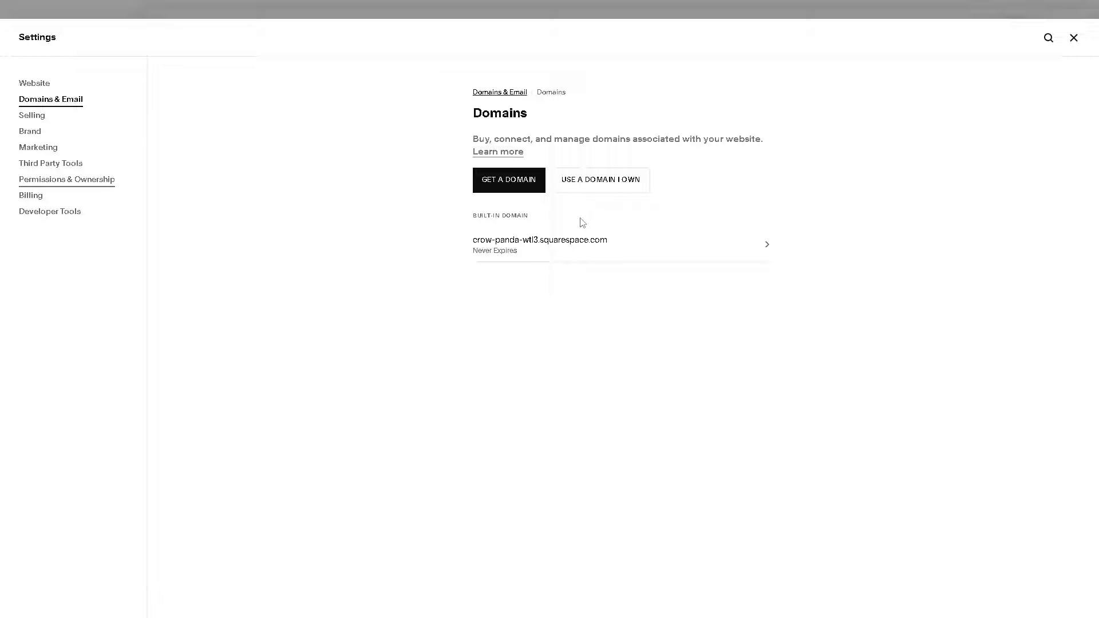
Step: Open the built-in squarespace.com domain's details
{"action": "left_click", "coordinate": [743, 250]}
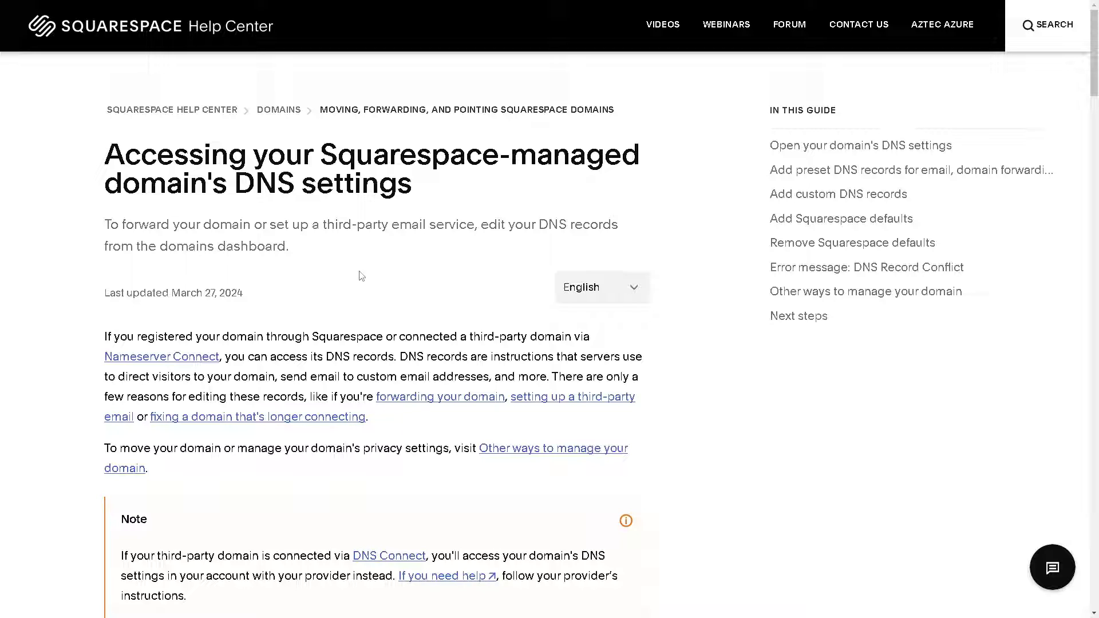
{"action": "scroll", "coordinate": [361, 276], "scroll_direction": "down", "scroll_amount": 1}
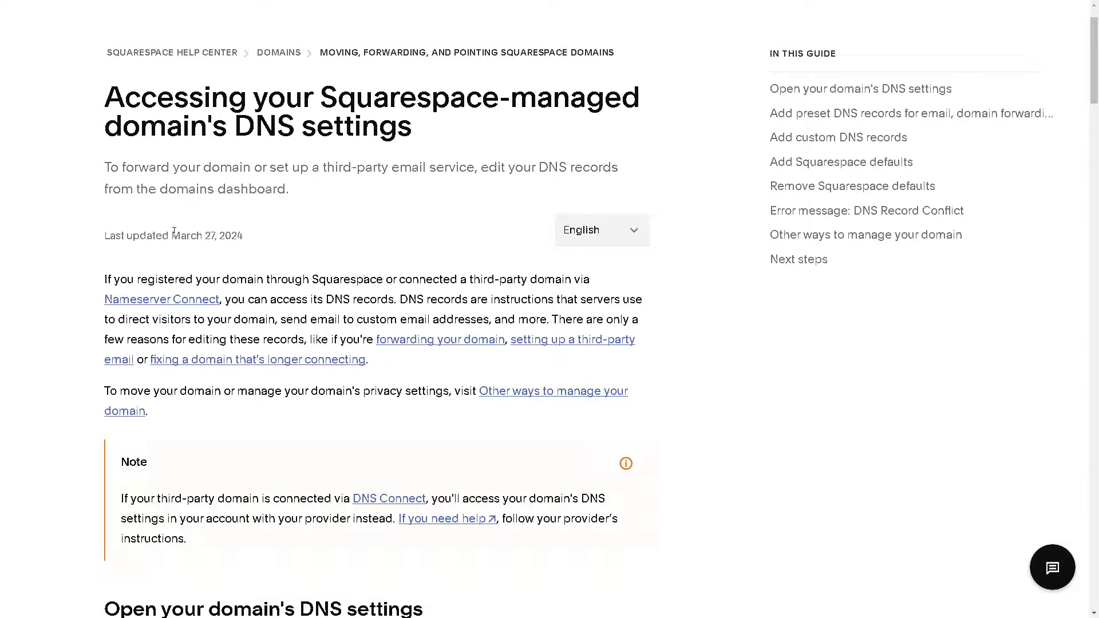
{"action": "double_click", "coordinate": [206, 235]}
{"action": "scroll", "coordinate": [369, 236], "scroll_direction": "down", "scroll_amount": 2}
{"action": "scroll", "coordinate": [369, 237], "scroll_direction": "down", "scroll_amount": 1}
{"action": "scroll", "coordinate": [369, 237], "scroll_direction": "down", "scroll_amount": 1}
{"action": "scroll", "coordinate": [369, 236], "scroll_direction": "down", "scroll_amount": 1}
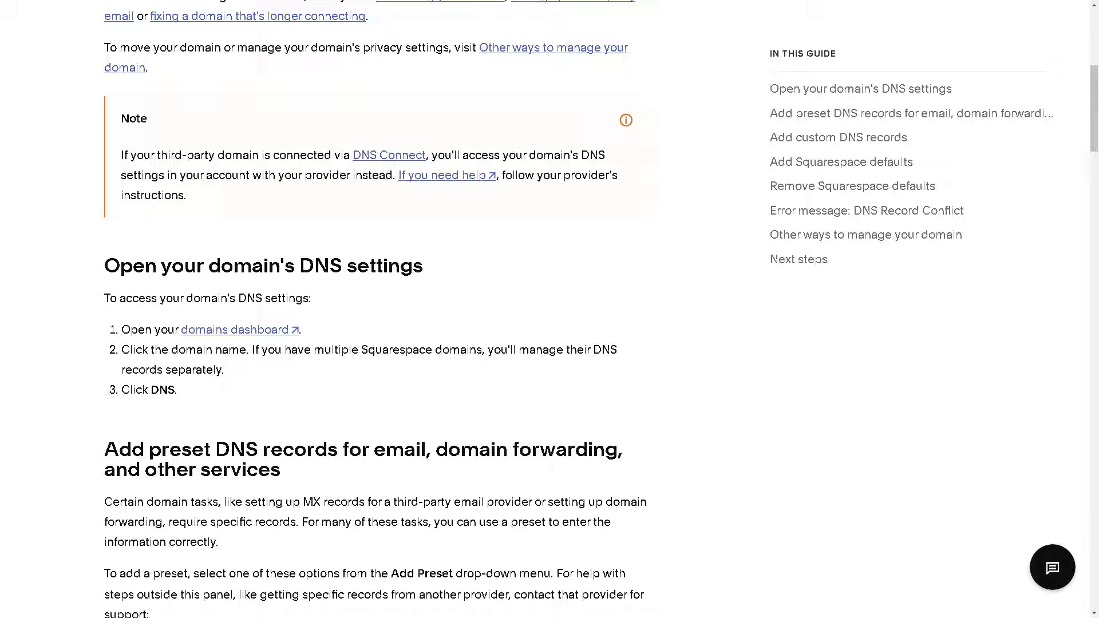
{"action": "scroll", "coordinate": [388, 452], "scroll_direction": "down", "scroll_amount": 1}
{"action": "scroll", "coordinate": [389, 452], "scroll_direction": "down", "scroll_amount": 3}
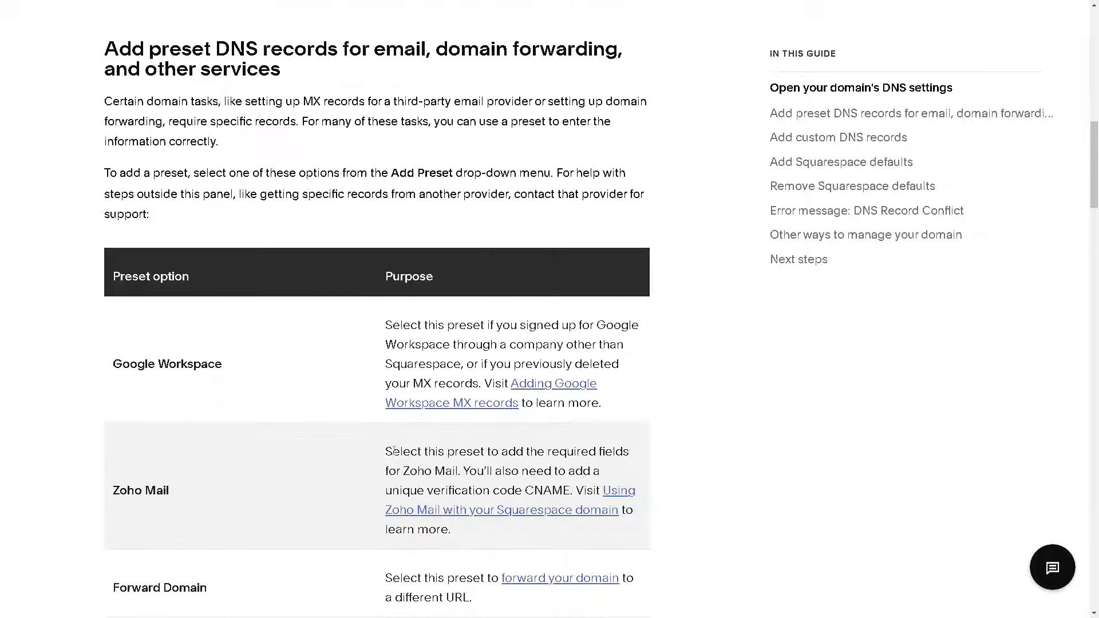
{"action": "scroll", "coordinate": [391, 451], "scroll_direction": "down", "scroll_amount": 1}
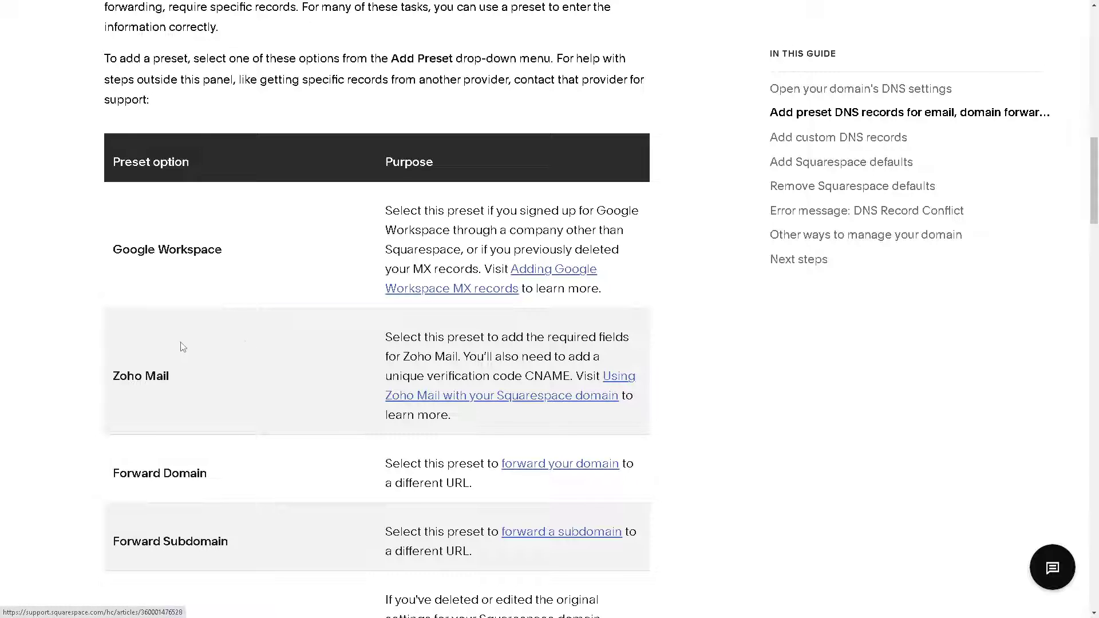
{"action": "scroll", "coordinate": [181, 344], "scroll_direction": "down", "scroll_amount": 1}
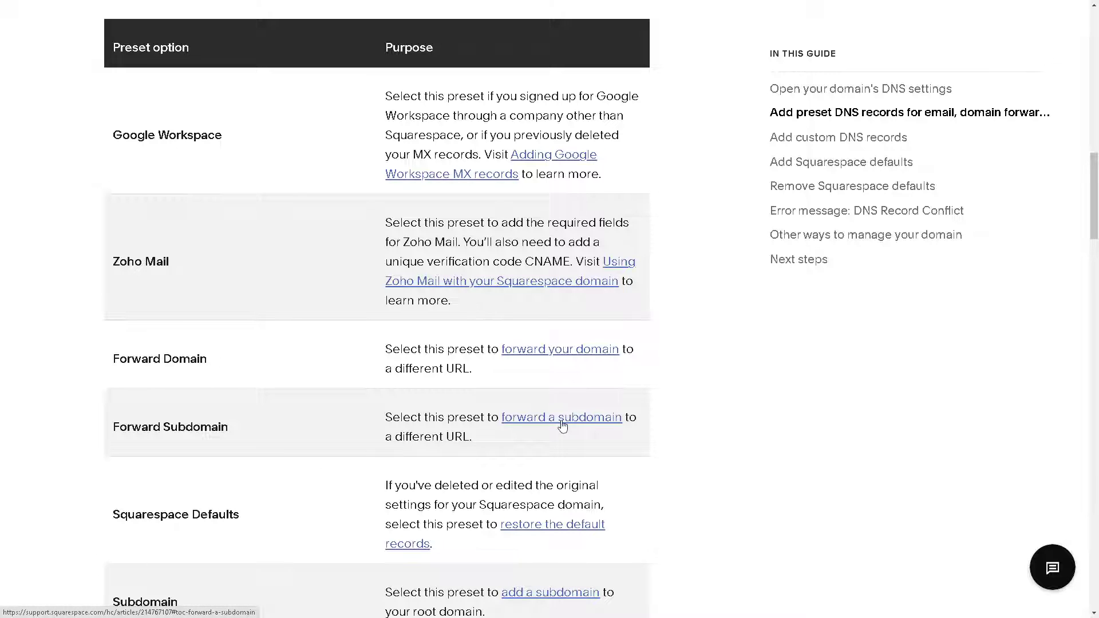
{"action": "scroll", "coordinate": [234, 440], "scroll_direction": "down", "scroll_amount": 2}
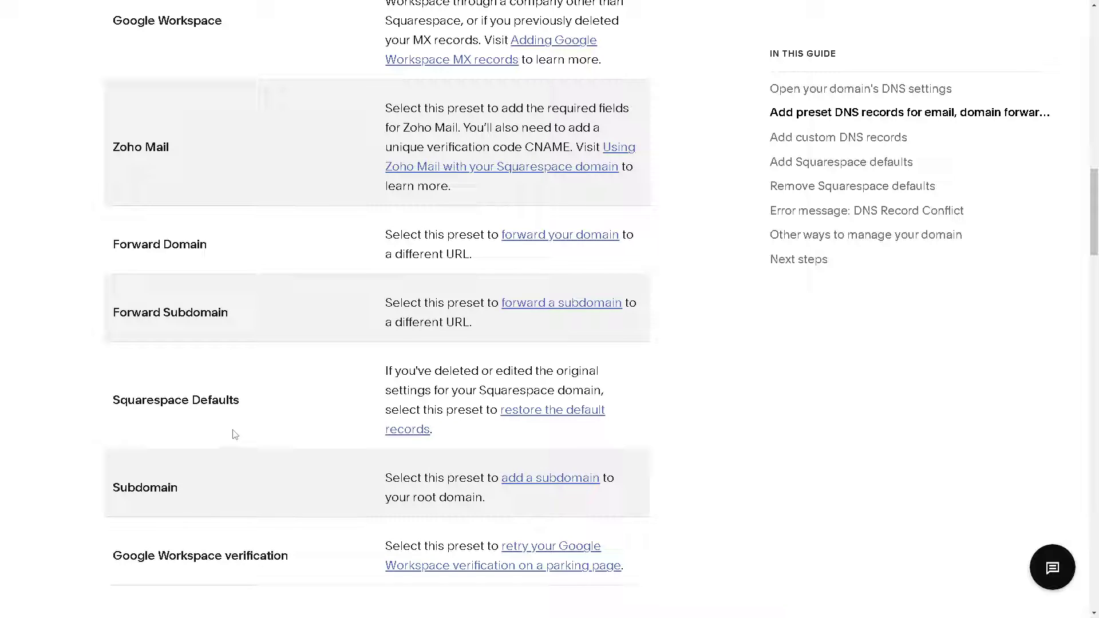
{"action": "scroll", "coordinate": [231, 434], "scroll_direction": "down", "scroll_amount": 2}
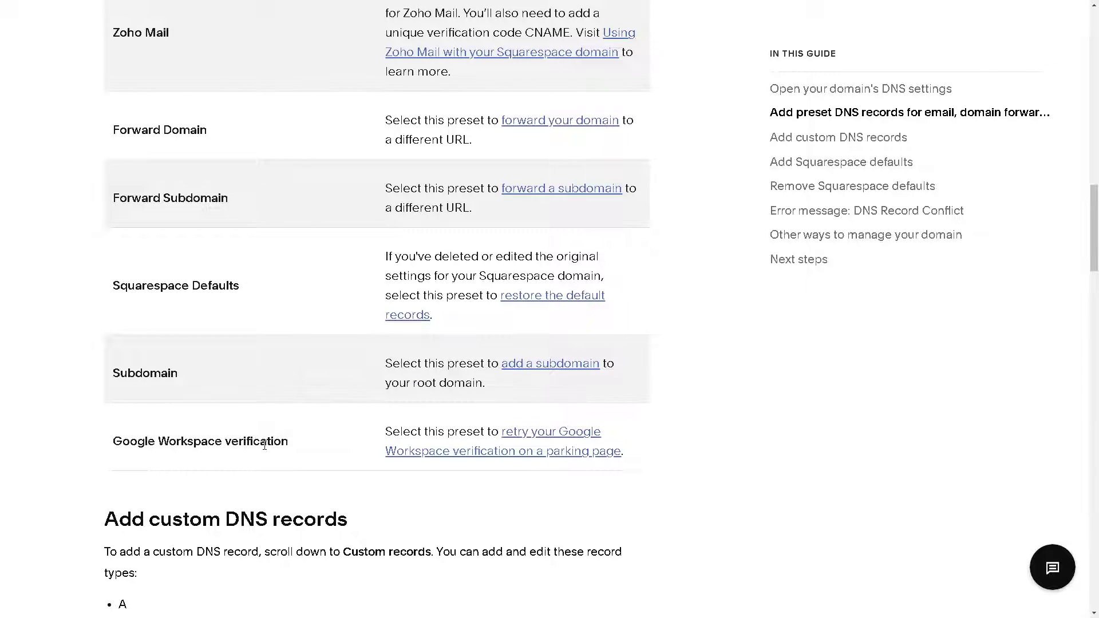
{"action": "scroll", "coordinate": [264, 445], "scroll_direction": "down", "scroll_amount": 2}
{"action": "scroll", "coordinate": [146, 430], "scroll_direction": "down", "scroll_amount": 2}
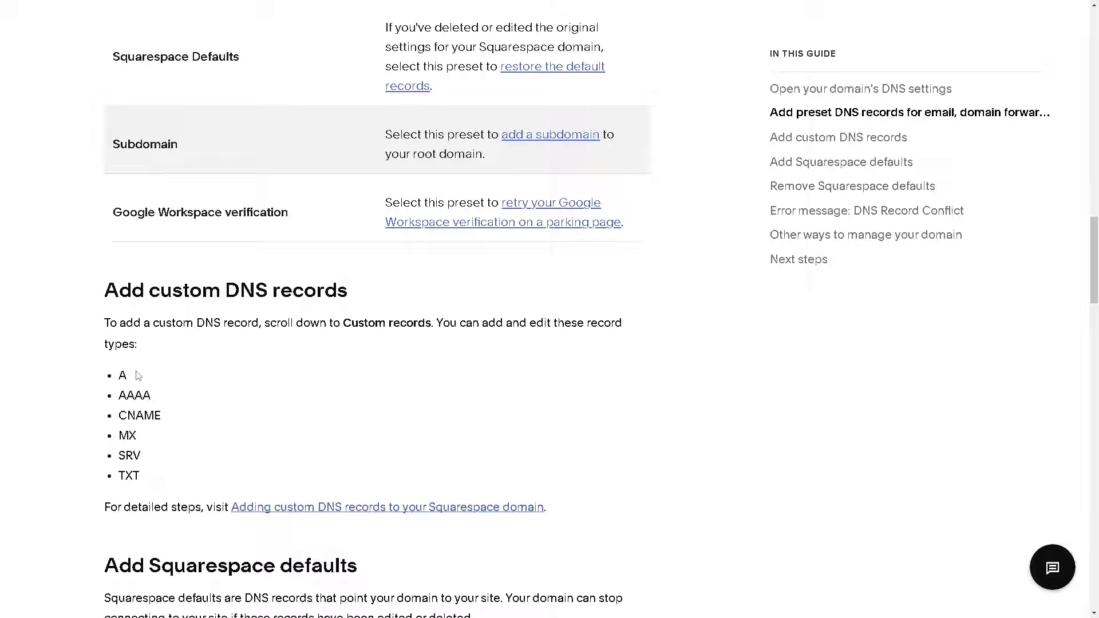
Step: Select the custom DNS record types list, A through TXT, then switch windows
{"action": "left_click_drag", "start_coordinate": [118, 375], "coordinate": [169, 464]}
{"action": "scroll", "coordinate": [169, 463], "scroll_direction": "down", "scroll_amount": 1}
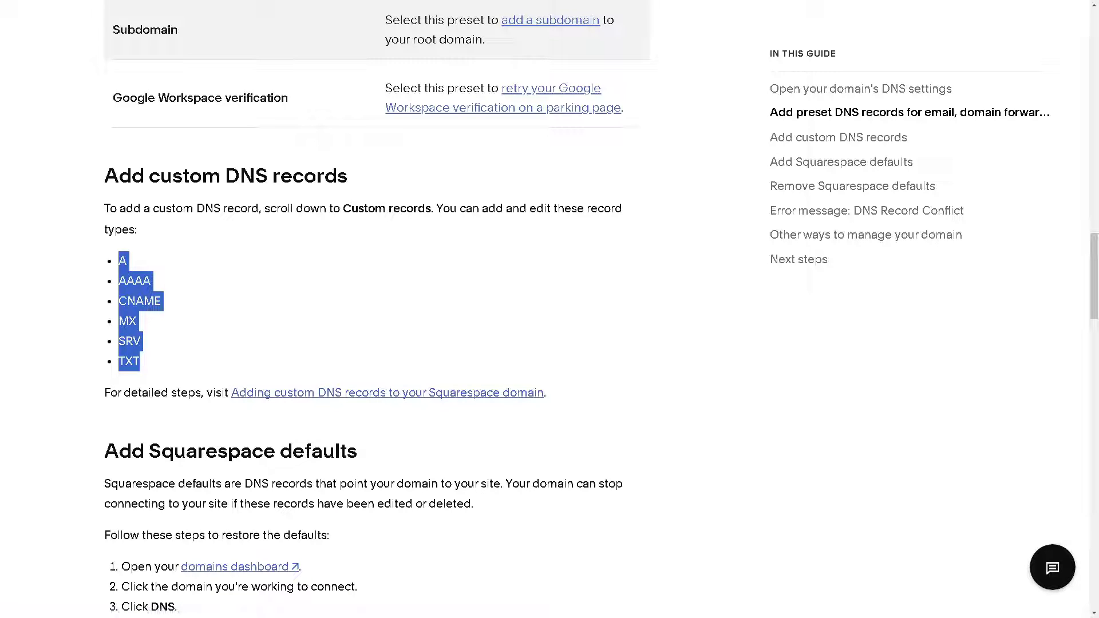
{"action": "key", "text": "alt+Tab"}
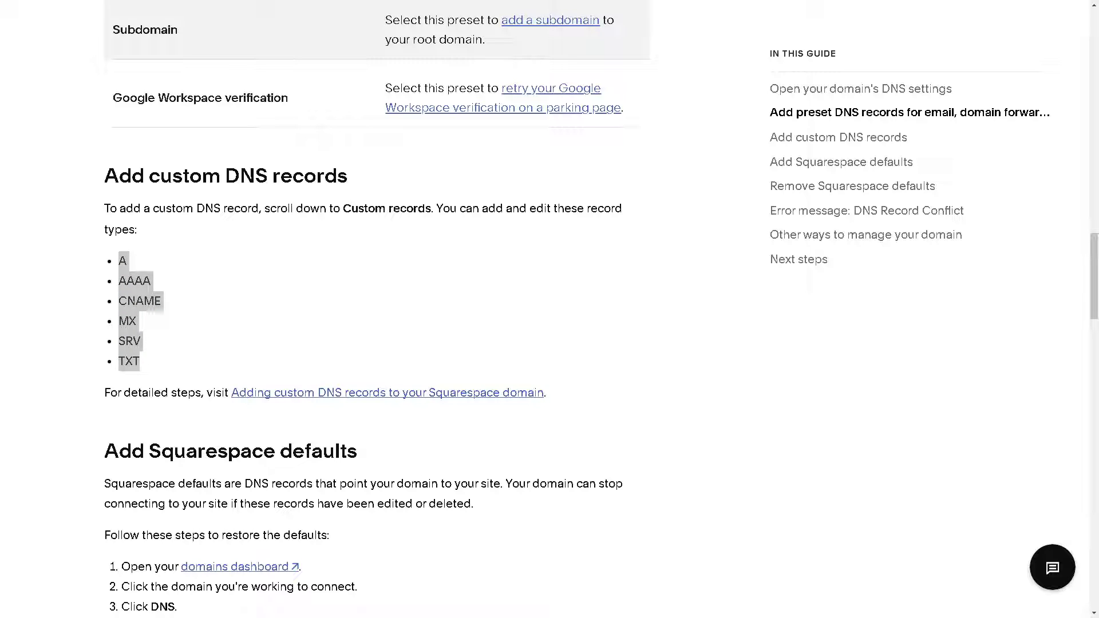
Step: Open the Squarespace Assistant chat from the bottom-right button
{"action": "left_click", "coordinate": [1054, 570]}
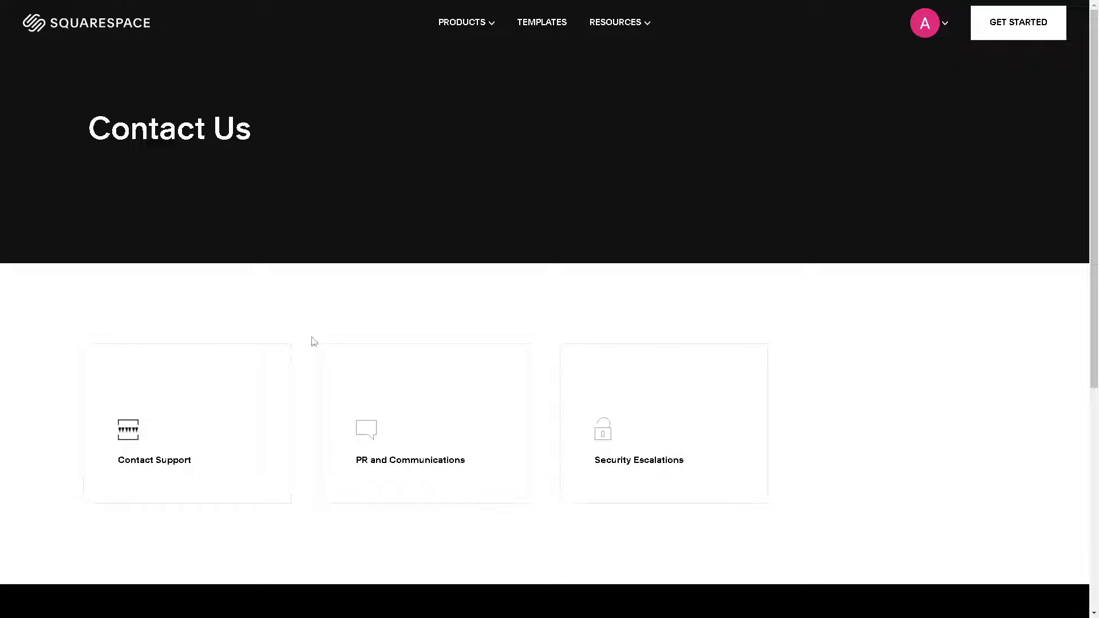
{"action": "scroll", "coordinate": [292, 344], "scroll_direction": "down", "scroll_amount": 1}
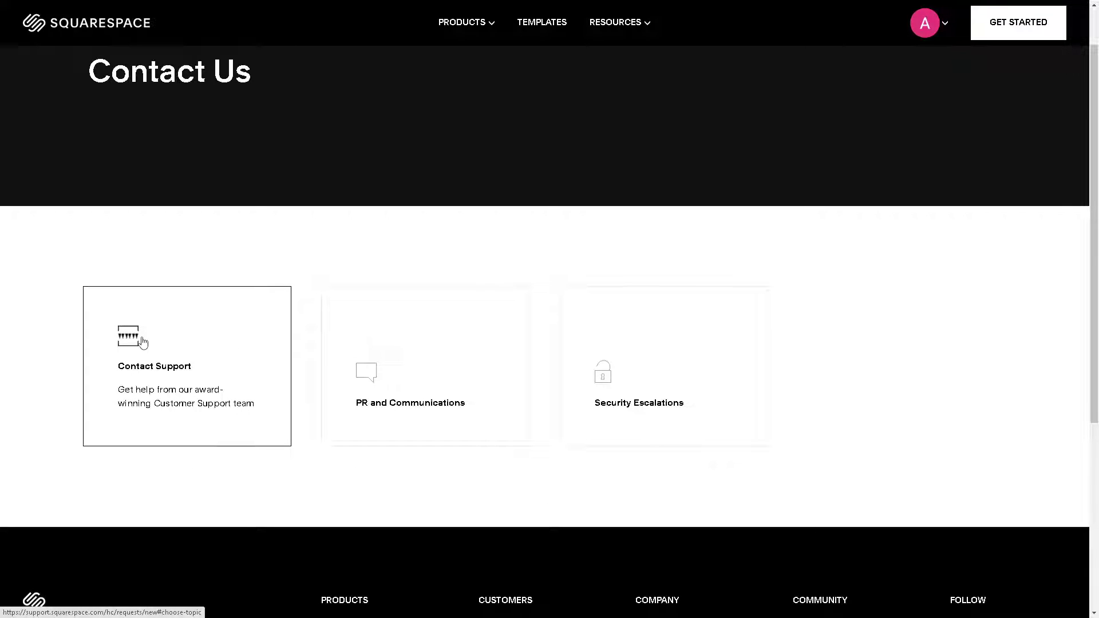